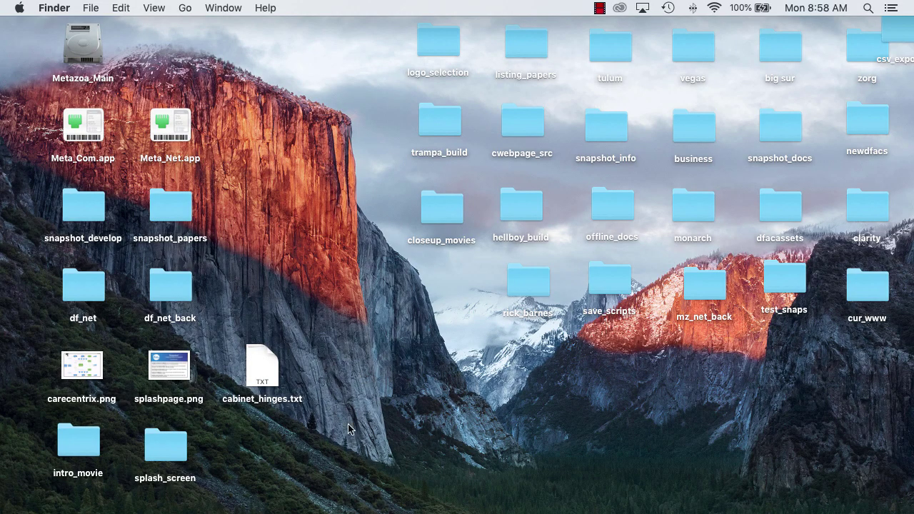
Launch Snapshot and place one snapshot item and one project item on the empty Brand_New workspace.
{"action": "mouse_move", "coordinate": [218, 510]}
{"action": "left_click", "coordinate": [172, 496]}
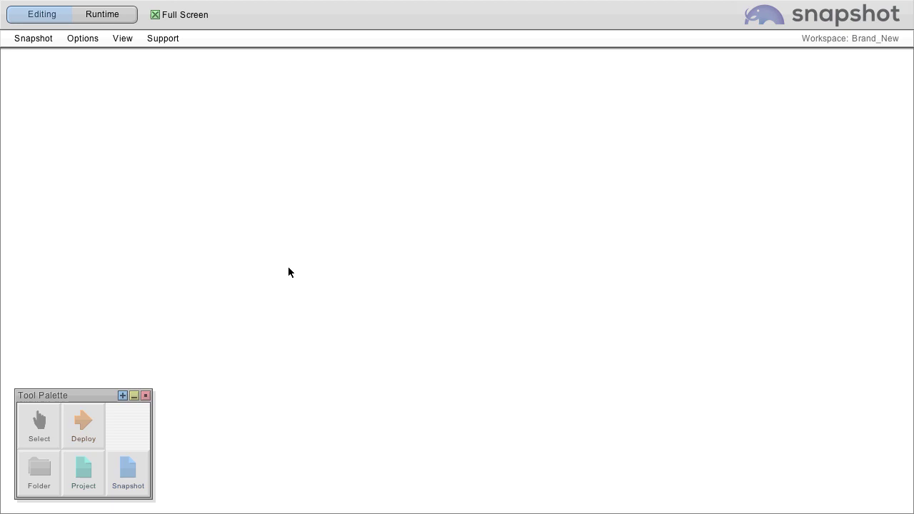
{"action": "left_click_drag", "start_coordinate": [127, 467], "coordinate": [61, 126]}
{"action": "left_click_drag", "start_coordinate": [83, 470], "coordinate": [190, 202]}
Draw a deployment arrow from the snapshot to the project, and redirect it to a second snapshot placed below the project.
{"action": "left_click", "coordinate": [82, 426]}
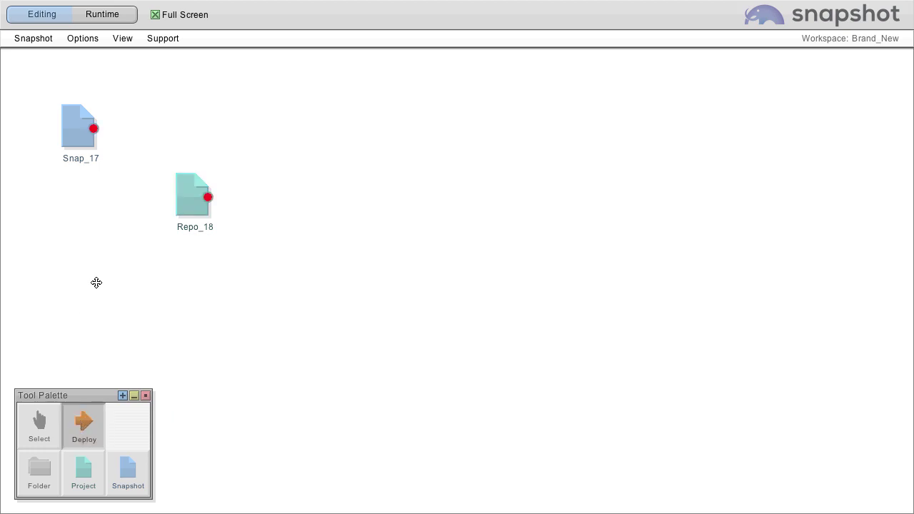
{"action": "left_click_drag", "start_coordinate": [94, 131], "coordinate": [198, 138]}
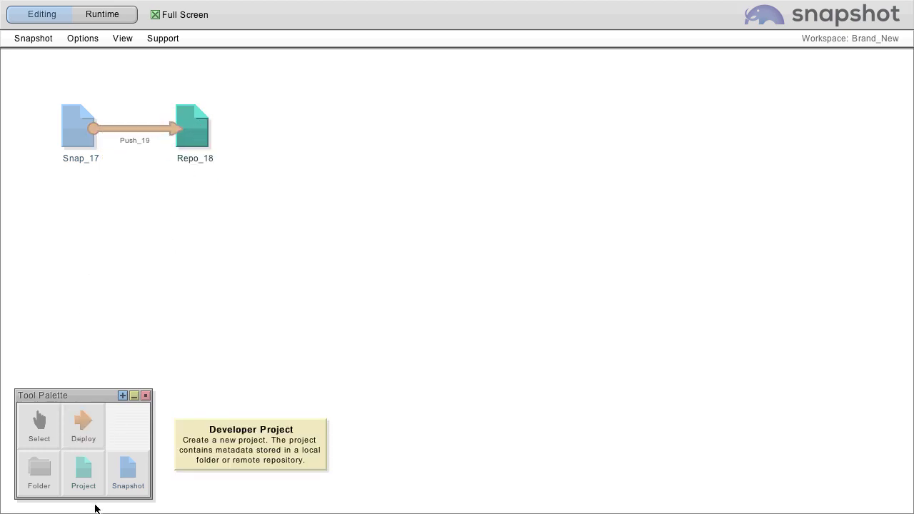
{"action": "left_click_drag", "start_coordinate": [123, 478], "coordinate": [195, 210]}
{"action": "left_click_drag", "start_coordinate": [176, 129], "coordinate": [173, 218]}
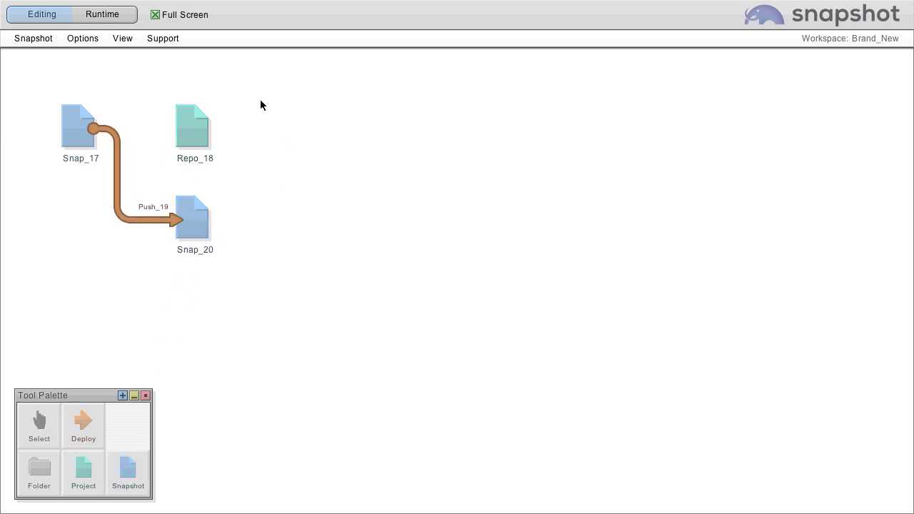
Switch to the Developer workspace and open Take Snapshot for Testing, continuing past its credentials to the main assets.
{"action": "left_click", "coordinate": [30, 39]}
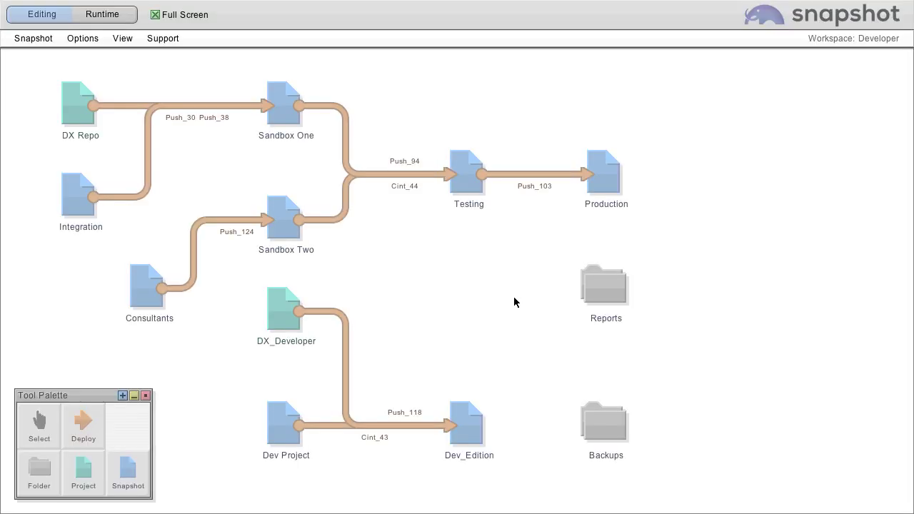
{"action": "double_click", "coordinate": [465, 167]}
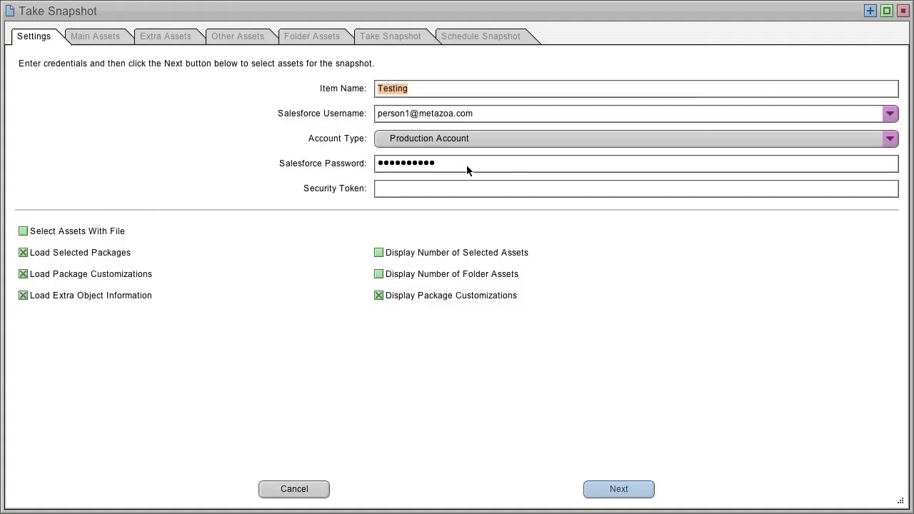
{"action": "key", "text": "Tab"}
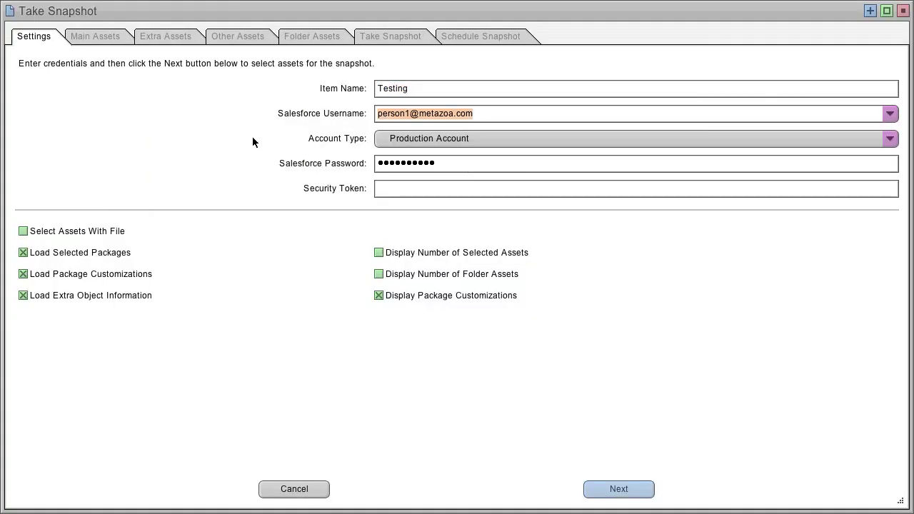
{"action": "left_click", "coordinate": [603, 494]}
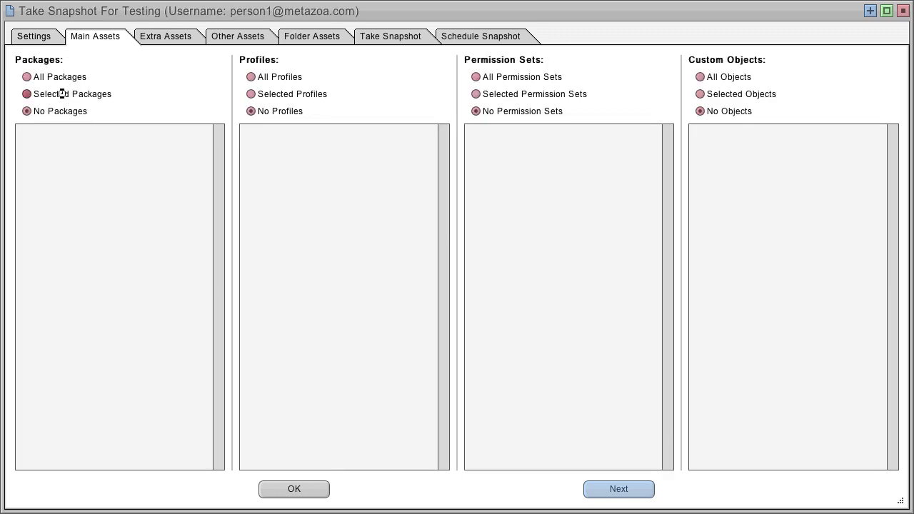
Set the main assets of the Testing snapshot to Selected Packages, Selected Profiles and Selected Objects.
{"action": "left_click", "coordinate": [61, 94]}
{"action": "left_click", "coordinate": [274, 94]}
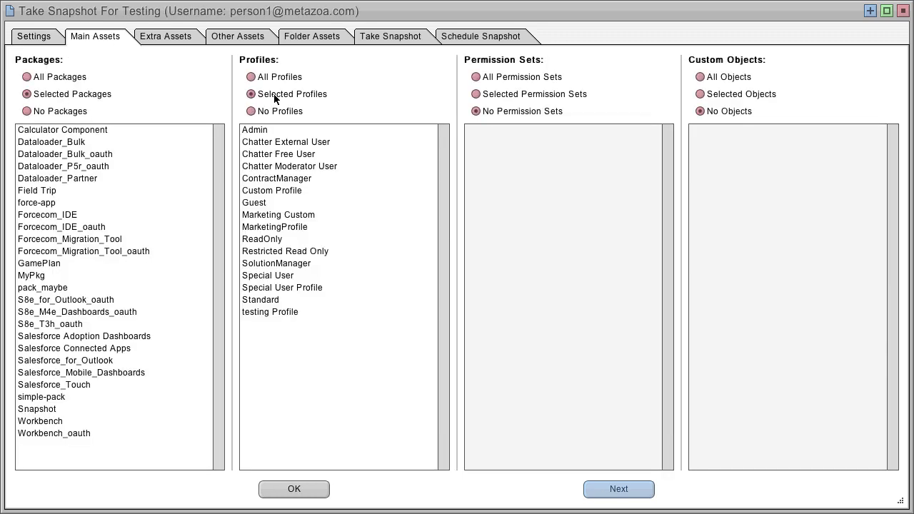
{"action": "left_click", "coordinate": [738, 95]}
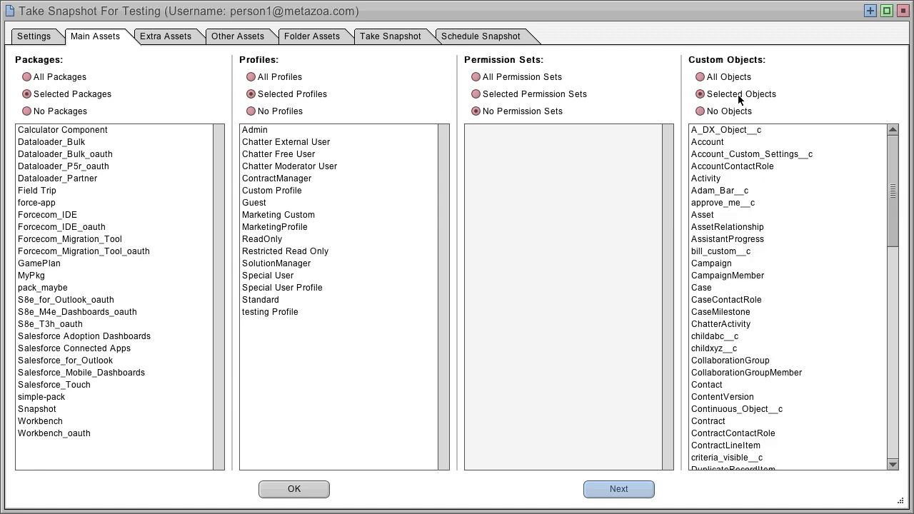
Review the Extra, Other and Folder Assets of the Testing snapshot and its Take Snapshot page.
{"action": "left_click", "coordinate": [176, 39]}
{"action": "left_click", "coordinate": [252, 36]}
{"action": "left_click", "coordinate": [329, 37]}
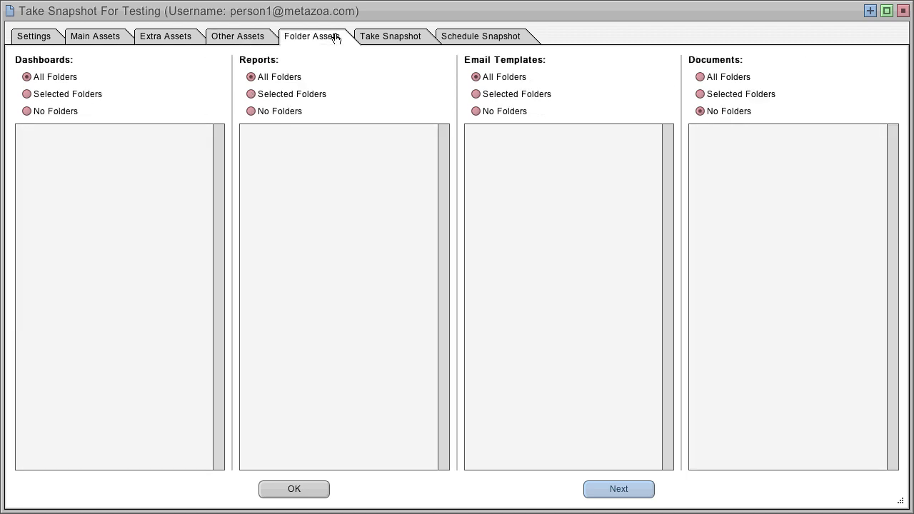
{"action": "left_click", "coordinate": [390, 39]}
{"action": "left_click", "coordinate": [781, 70]}
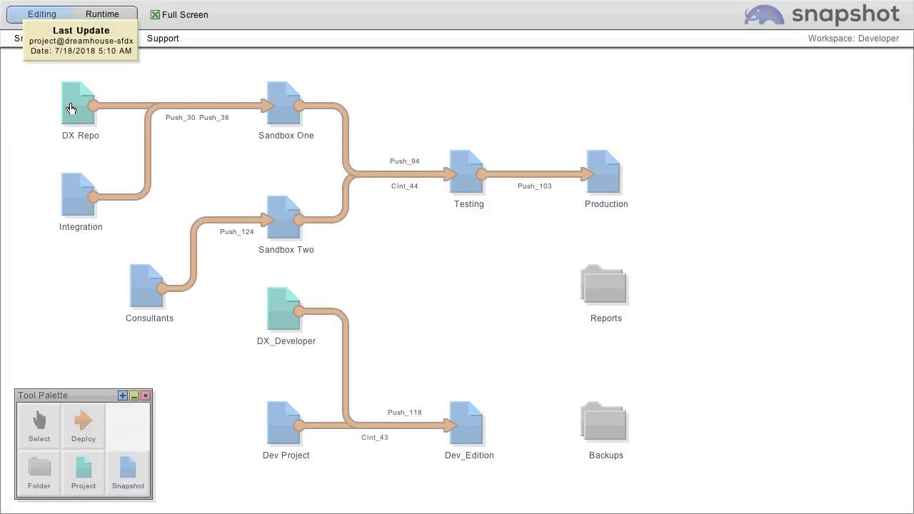
Open the DX Repo project's settings, review its parent folder and file formats, and set the project type to Remote Repository.
{"action": "double_click", "coordinate": [72, 108]}
{"action": "left_click_drag", "start_coordinate": [628, 113], "coordinate": [356, 119]}
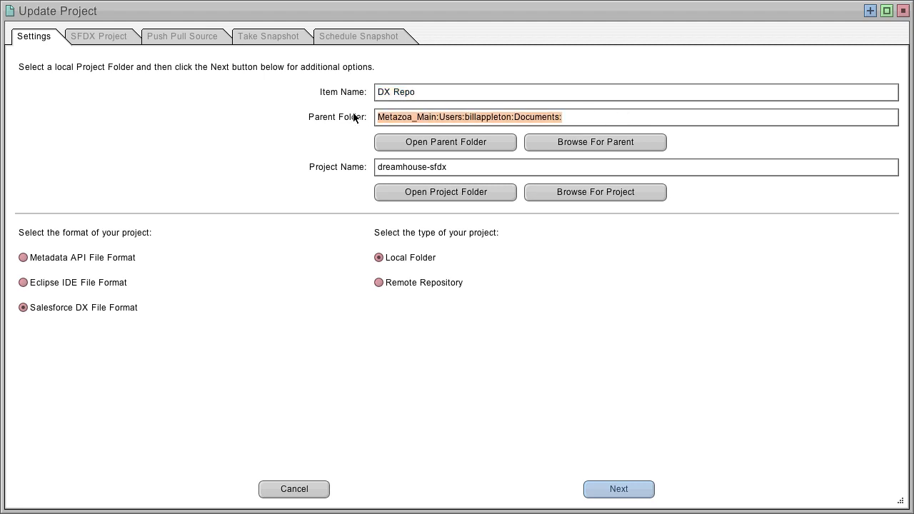
{"action": "mouse_move", "coordinate": [60, 260]}
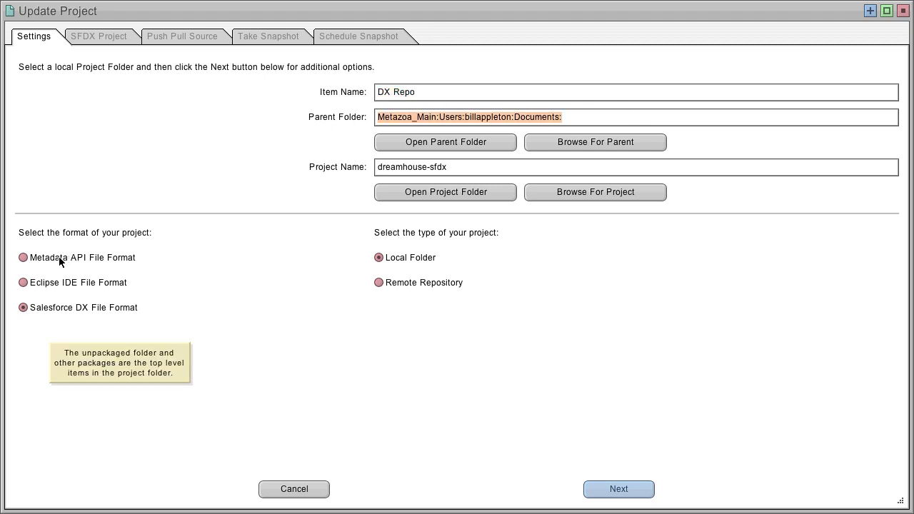
{"action": "mouse_move", "coordinate": [55, 284]}
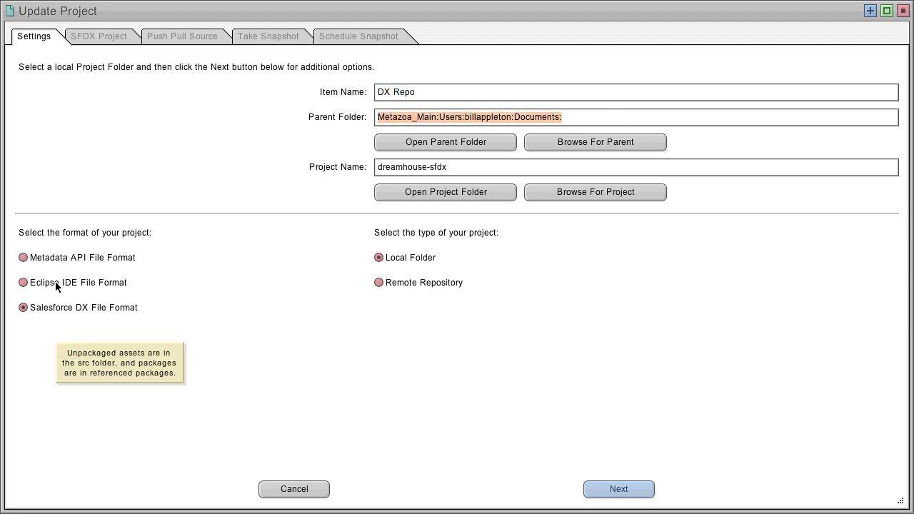
{"action": "mouse_move", "coordinate": [60, 311]}
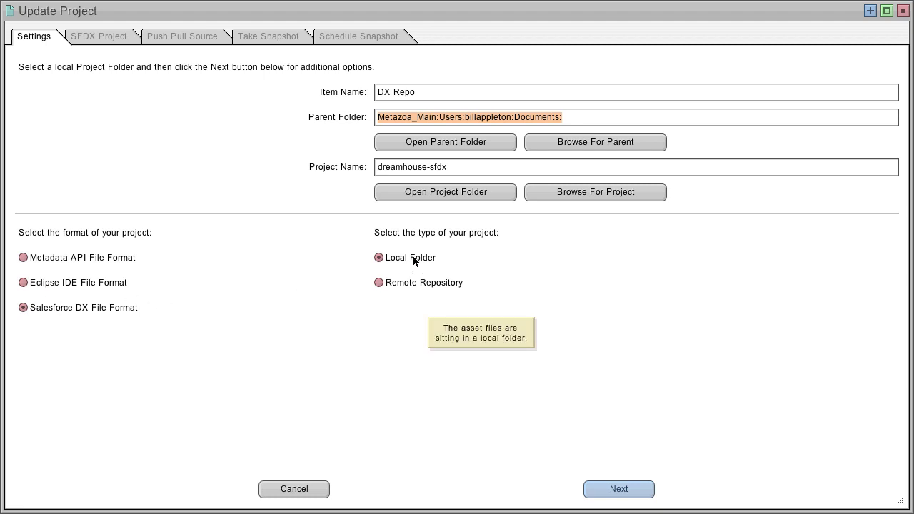
{"action": "left_click", "coordinate": [406, 284]}
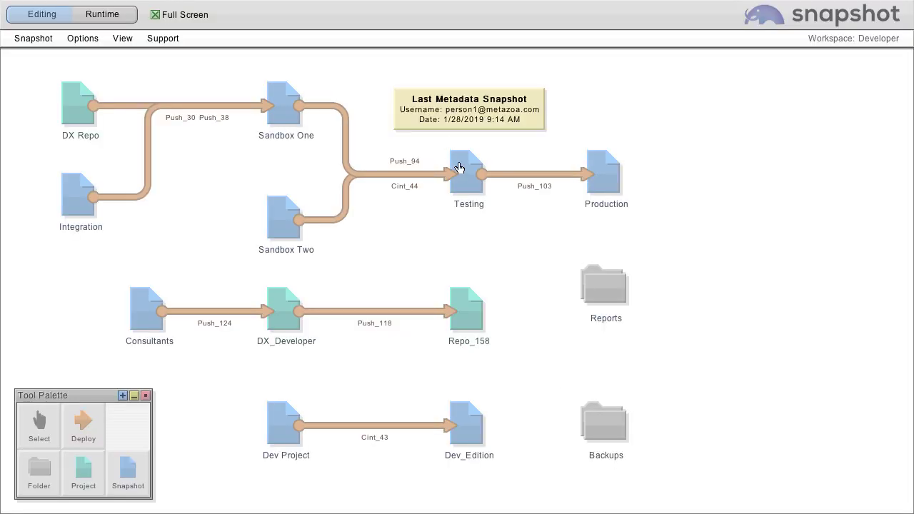
Review the commands available for the Testing snapshot and for the deployment arrow from Sandbox One to Testing.
{"action": "right_click", "coordinate": [459, 168]}
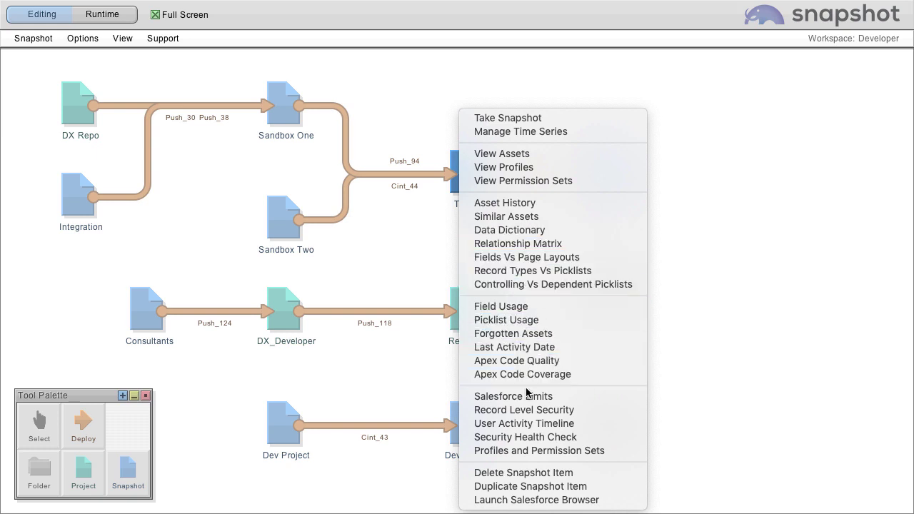
{"action": "left_click", "coordinate": [396, 498]}
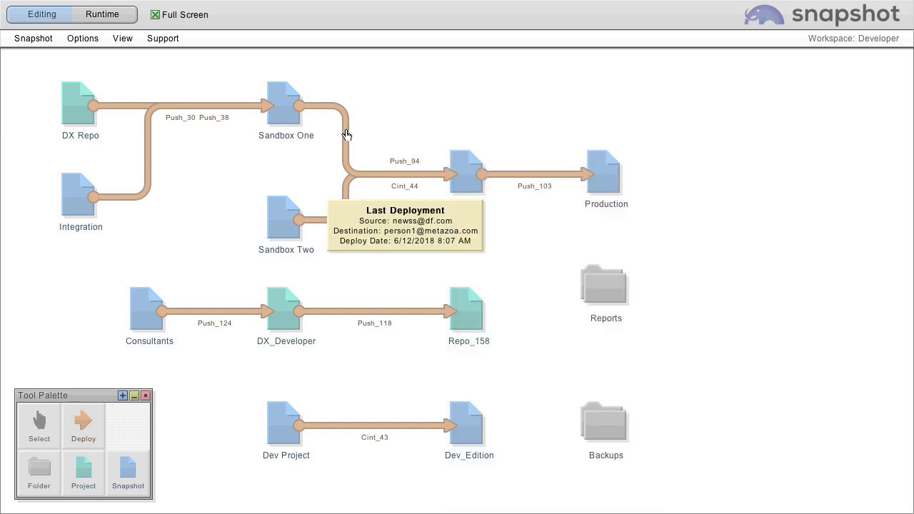
{"action": "right_click", "coordinate": [345, 134]}
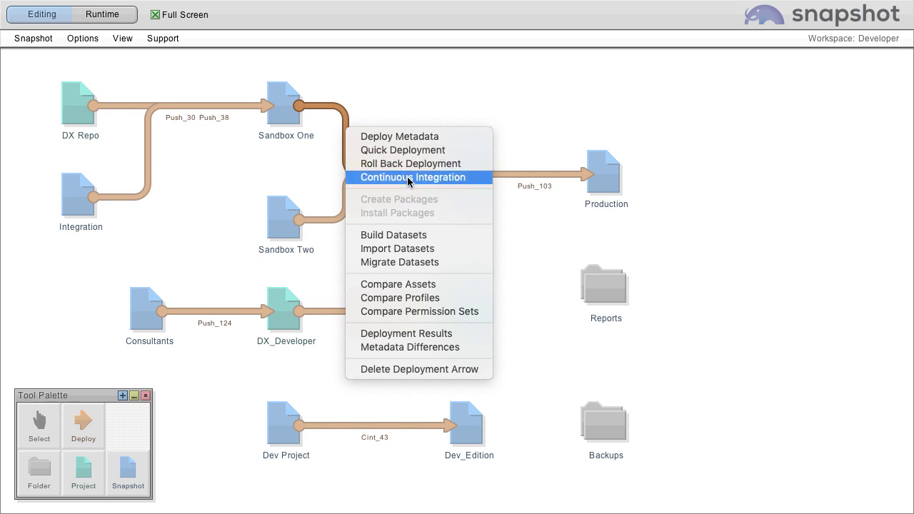
{"action": "left_click", "coordinate": [317, 167]}
{"action": "left_click", "coordinate": [284, 93]}
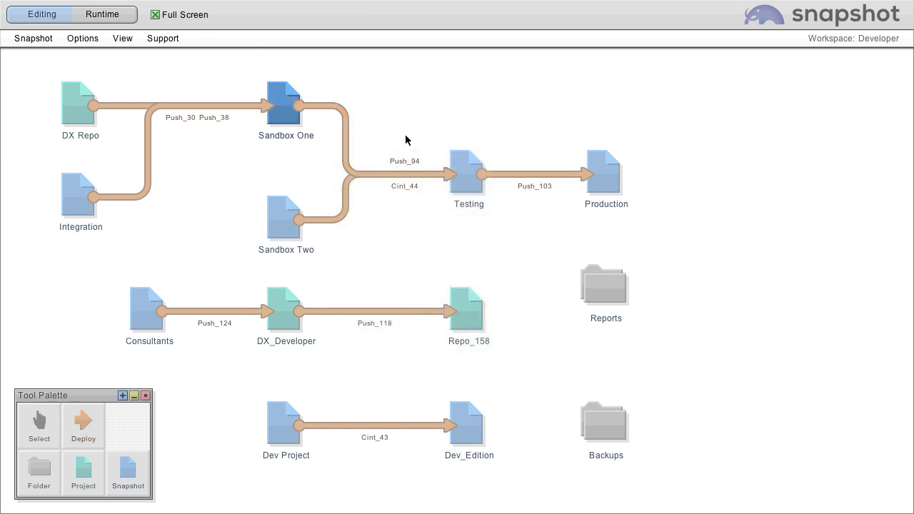
{"action": "left_click", "coordinate": [456, 160]}
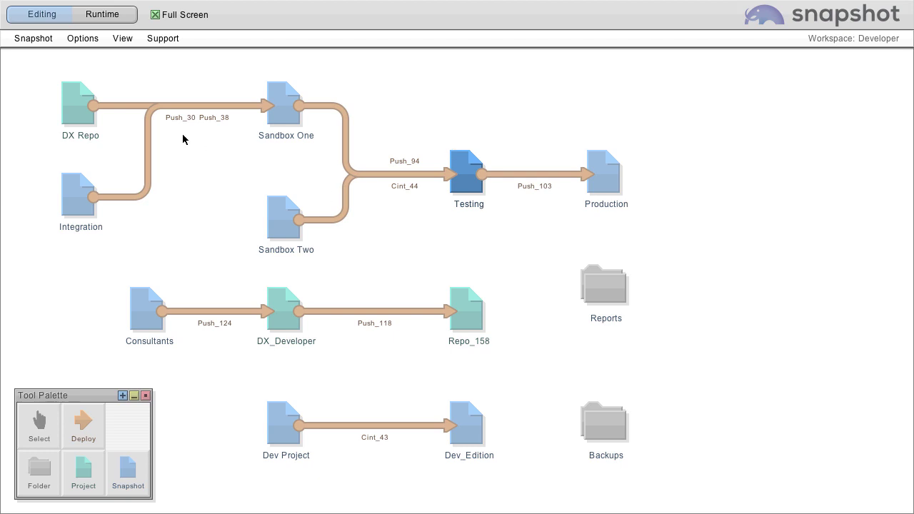
{"action": "left_click", "coordinate": [72, 102]}
{"action": "left_click", "coordinate": [283, 96]}
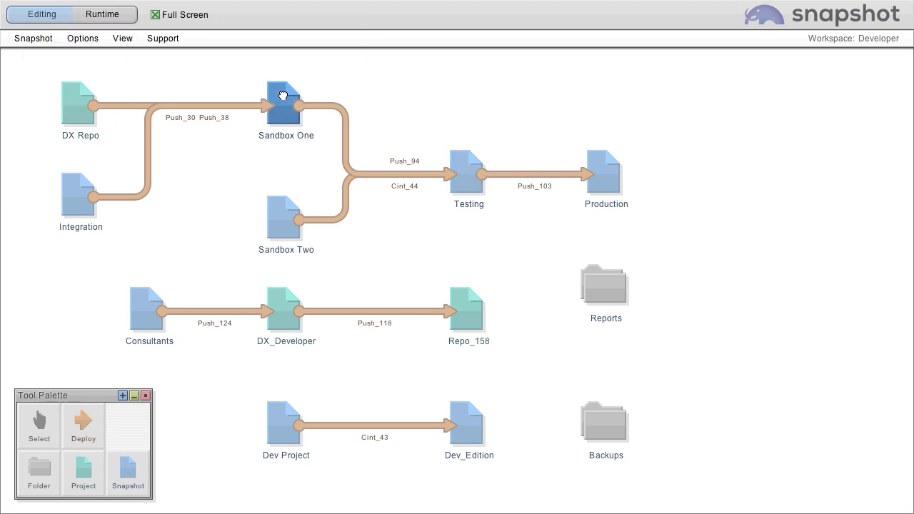
{"action": "left_click", "coordinate": [278, 300]}
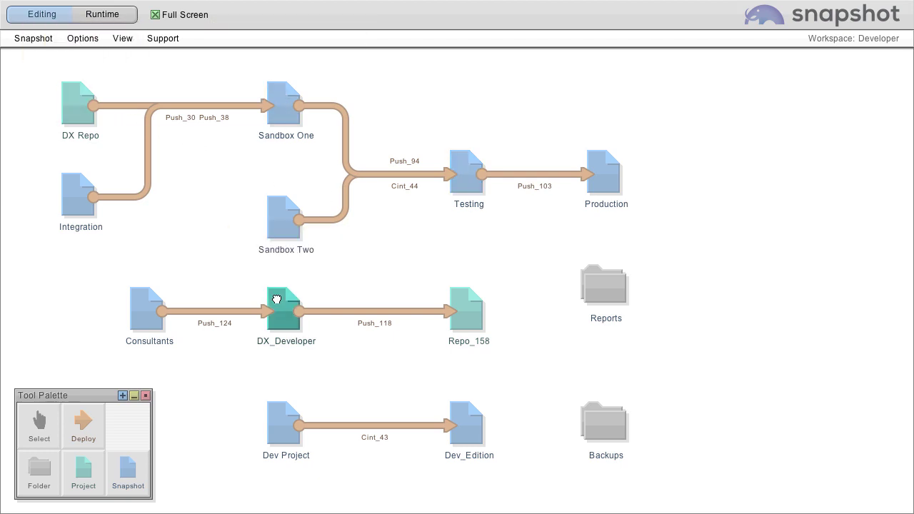
{"action": "left_click", "coordinate": [461, 304]}
{"action": "left_click", "coordinate": [148, 305]}
{"action": "left_click", "coordinate": [286, 310]}
{"action": "left_click", "coordinate": [363, 267]}
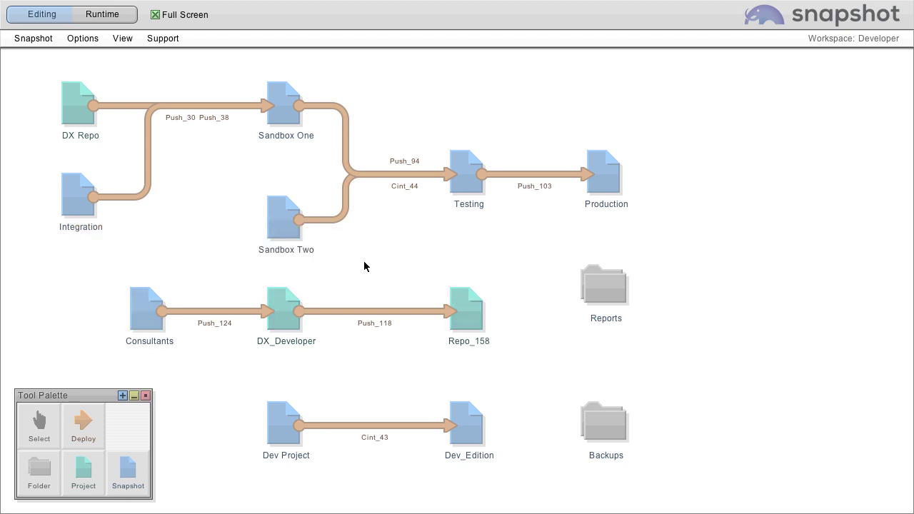
Launch the repository browser for the DX Repo project and open its local project folder.
{"action": "right_click", "coordinate": [70, 107]}
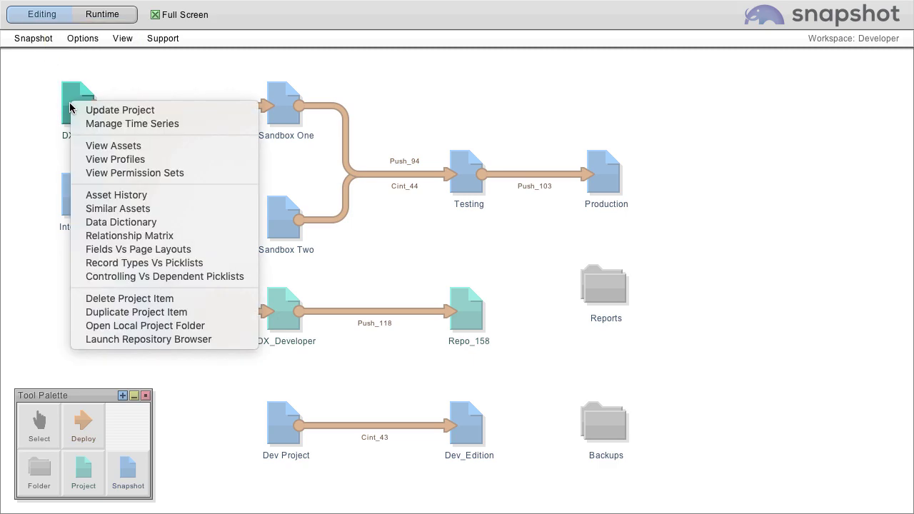
{"action": "left_click", "coordinate": [125, 340]}
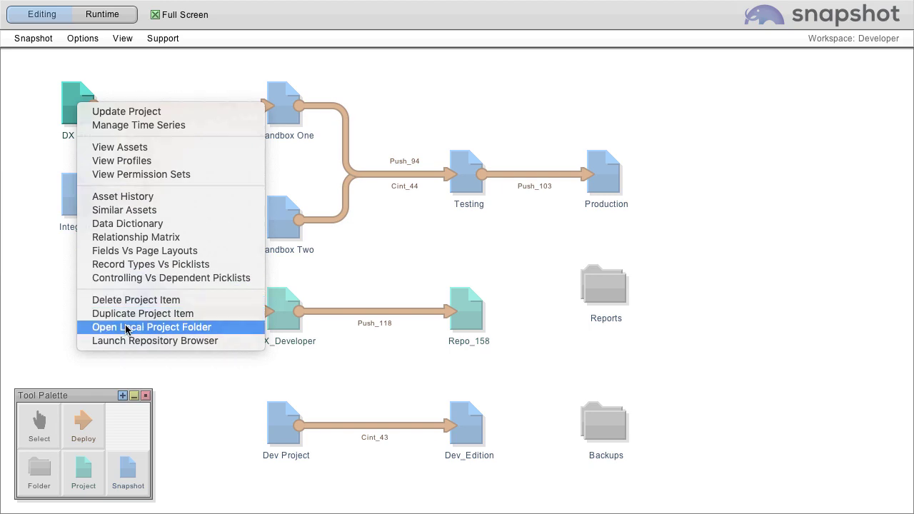
{"action": "left_click", "coordinate": [127, 329]}
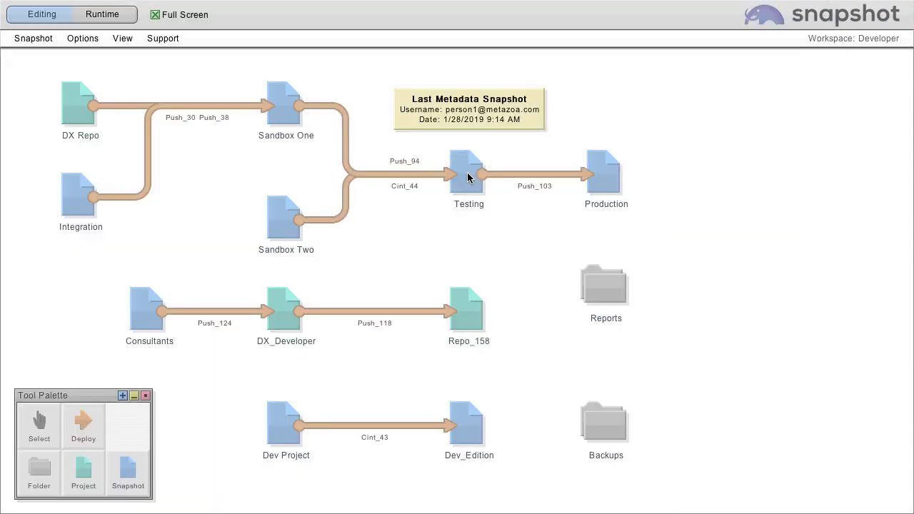
Launch the Salesforce browser for the Testing snapshot and bring up the commands for the DX_Developer project.
{"action": "right_click", "coordinate": [464, 166]}
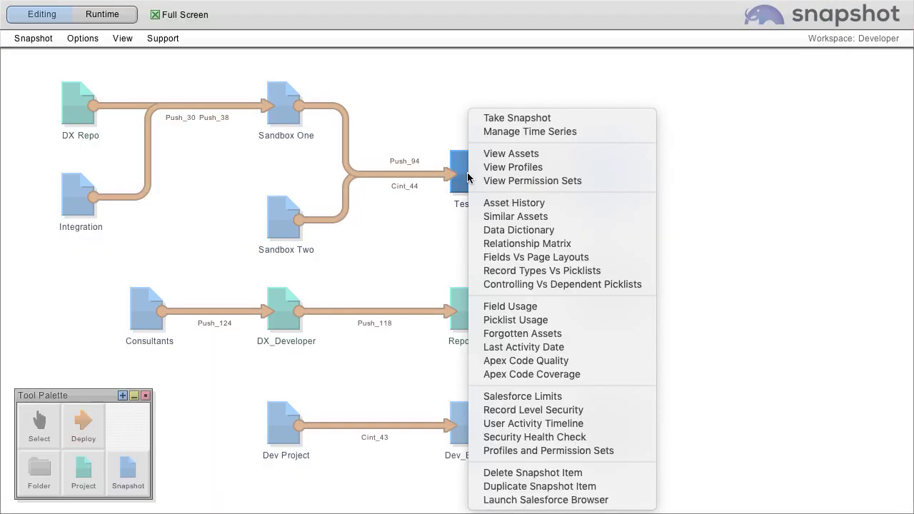
{"action": "left_click", "coordinate": [543, 500]}
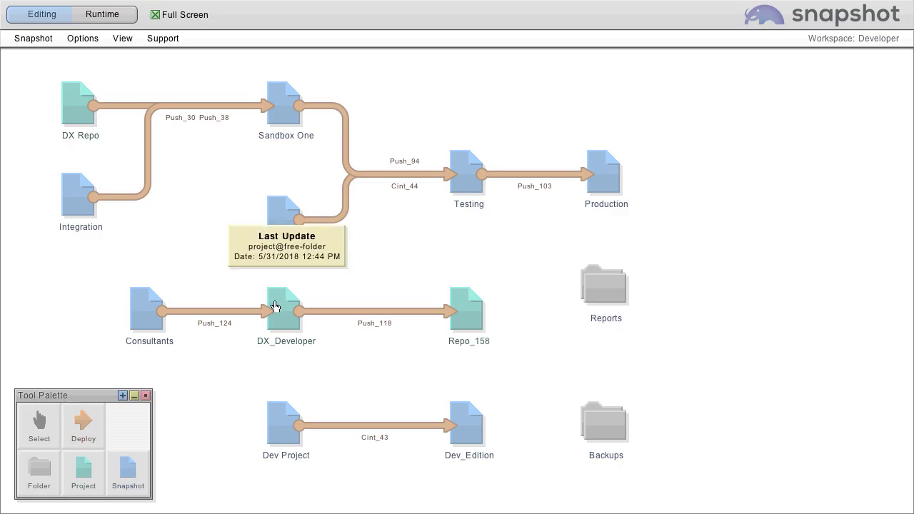
{"action": "right_click", "coordinate": [275, 308]}
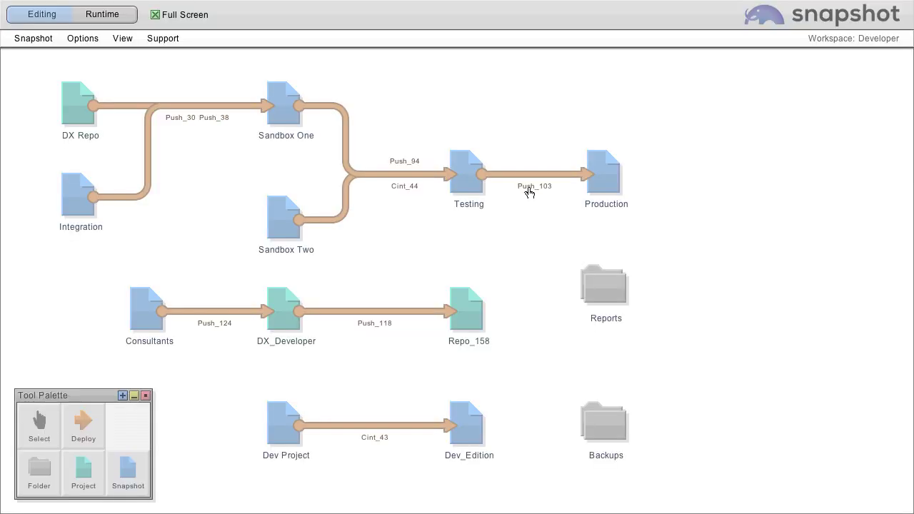
Open Deploy Metadata for the arrow from Testing to Production and add the custom object Adam_Bar__c with its related assets to the job list.
{"action": "right_click", "coordinate": [528, 176]}
{"action": "left_click", "coordinate": [546, 182]}
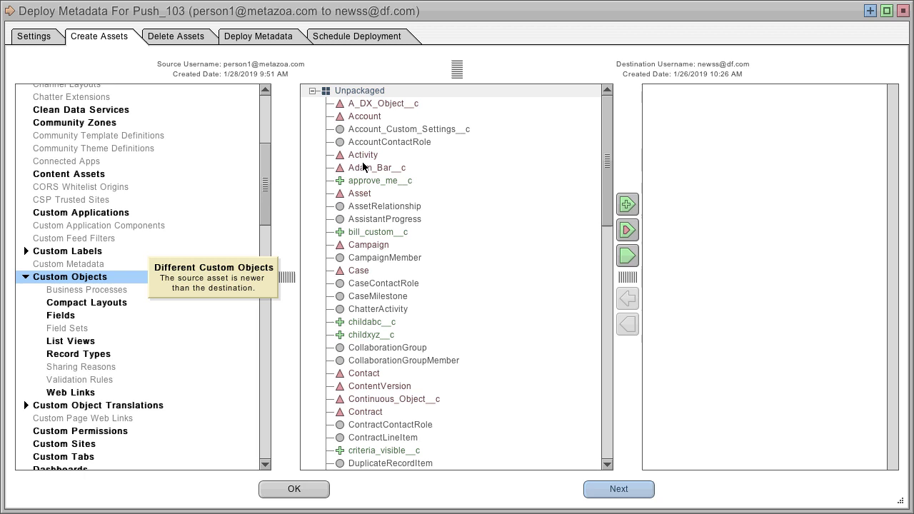
{"action": "left_click", "coordinate": [363, 169]}
{"action": "left_click", "coordinate": [619, 262]}
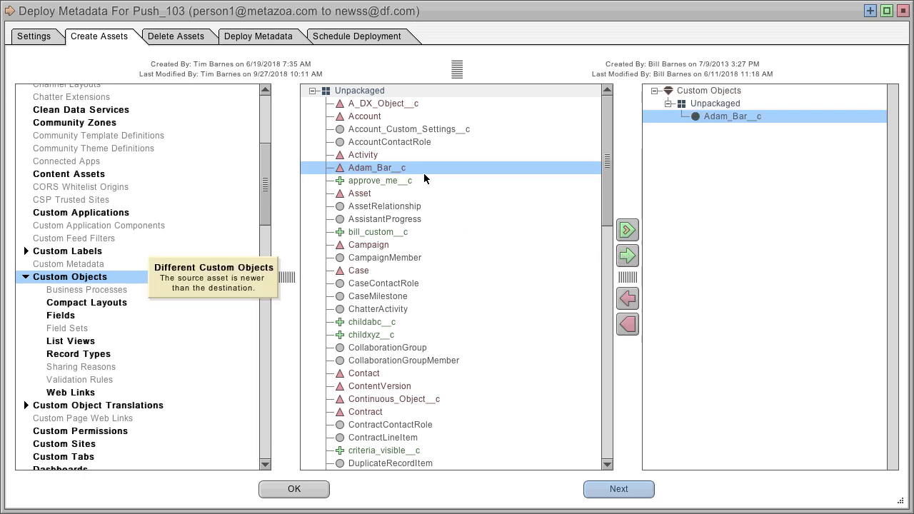
{"action": "left_click", "coordinate": [628, 229]}
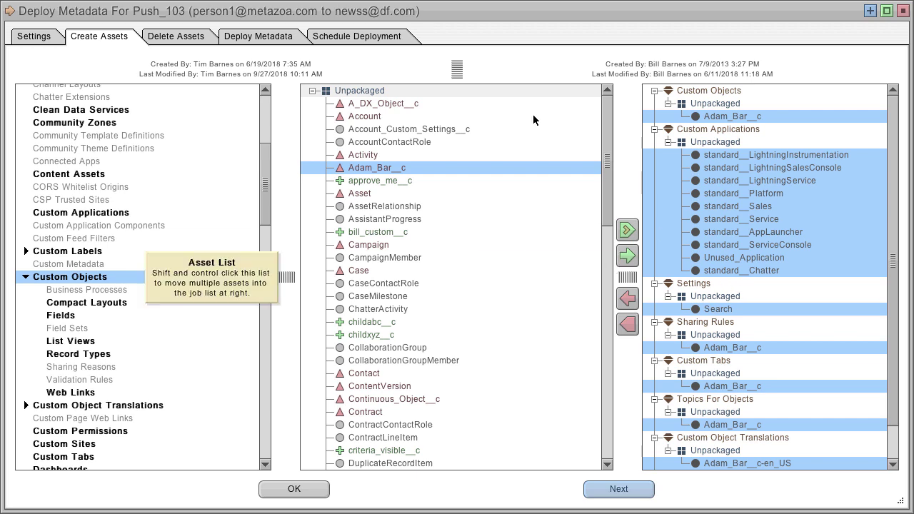
Enlarge the source and destination code comparison for Adam_Bar__c and advance to the next difference.
{"action": "left_click_drag", "start_coordinate": [457, 70], "coordinate": [431, 370]}
{"action": "left_click", "coordinate": [457, 228]}
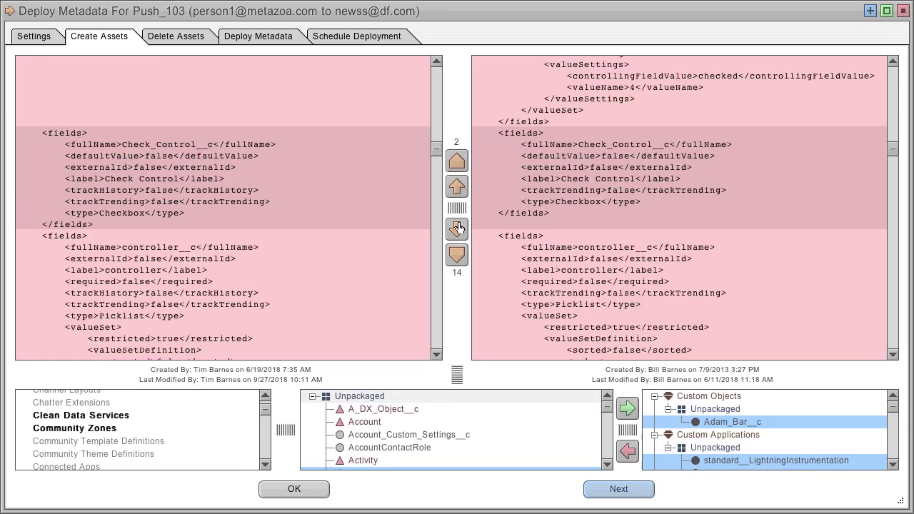
Step through three more differences in the source and destination code comparison for Adam_Bar__c.
{"action": "left_click", "coordinate": [457, 229]}
{"action": "left_click", "coordinate": [457, 229]}
{"action": "left_click", "coordinate": [457, 229]}
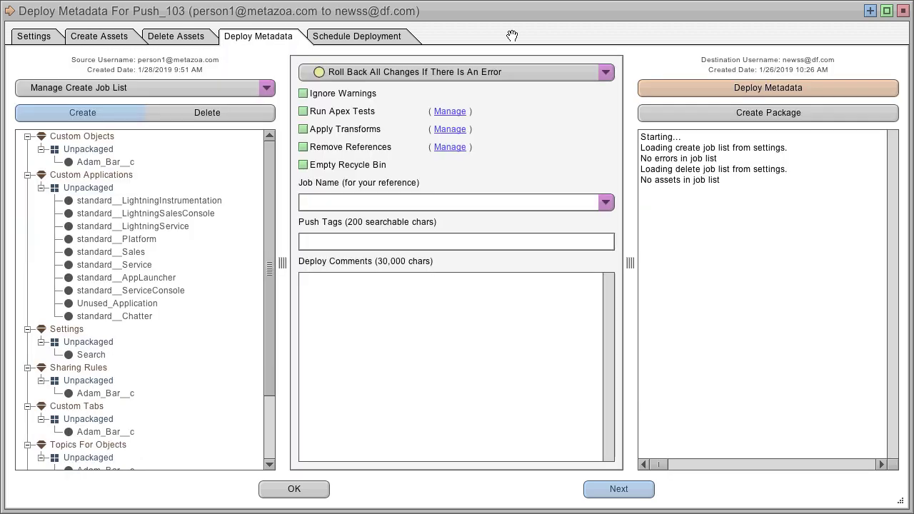
Enable Run Apex Tests, Apply Transforms and Remove References for the metadata deployment.
{"action": "left_click", "coordinate": [303, 112]}
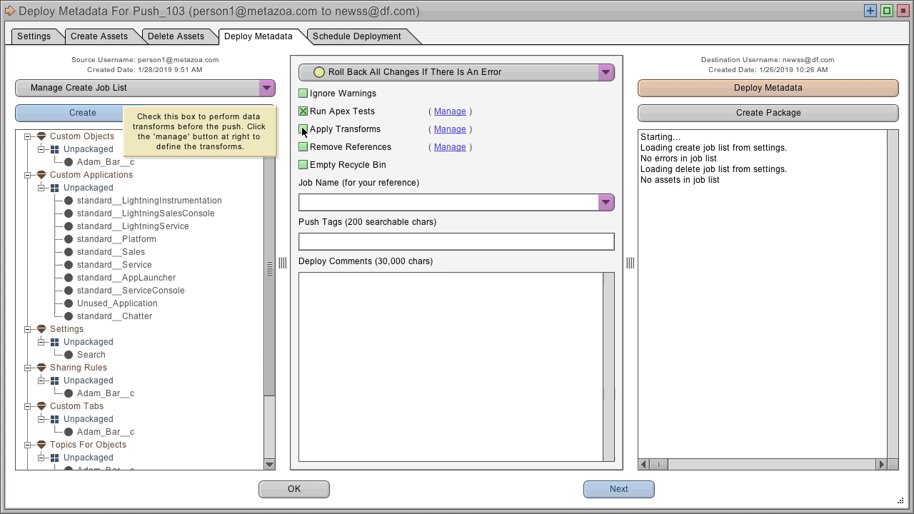
{"action": "left_click", "coordinate": [302, 131]}
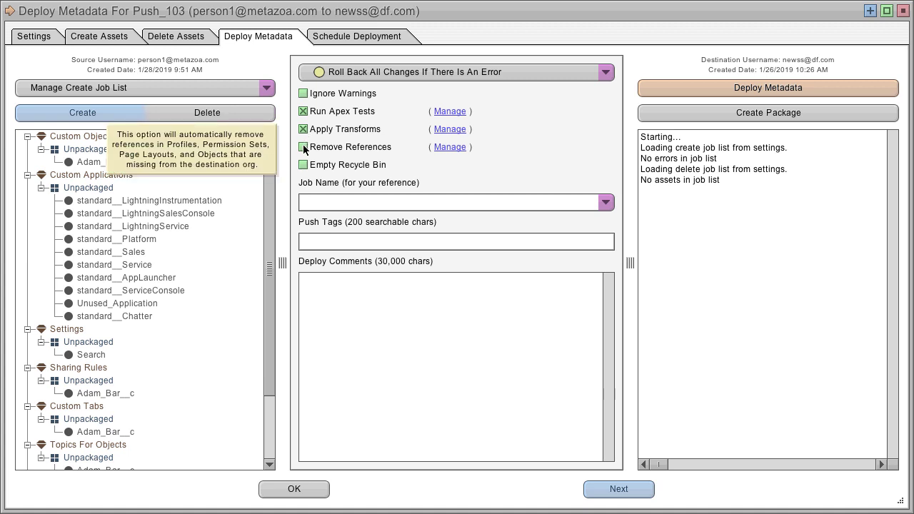
{"action": "left_click", "coordinate": [302, 146]}
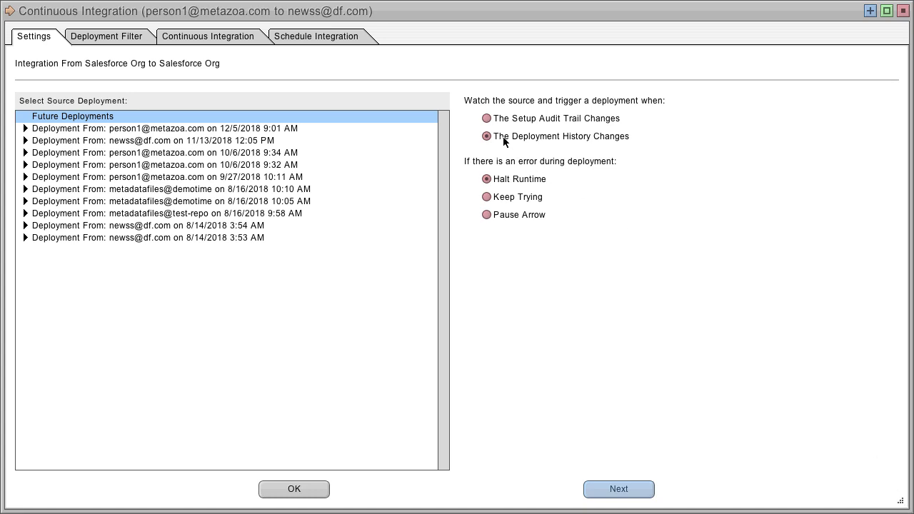
Set continuous integration to trigger when the Setup Audit Trail changes, and proceed past the metadata filter and deployment options to the integration schedule.
{"action": "left_click", "coordinate": [493, 117]}
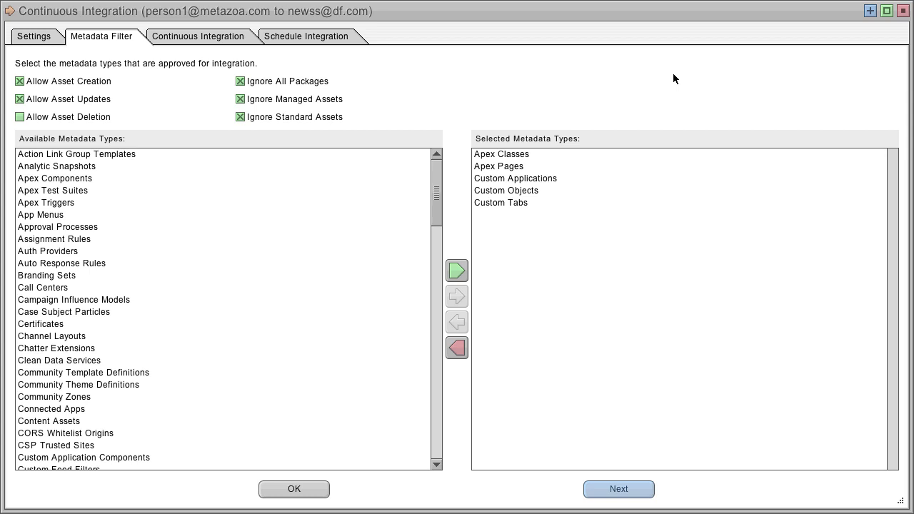
{"action": "left_click", "coordinate": [619, 490]}
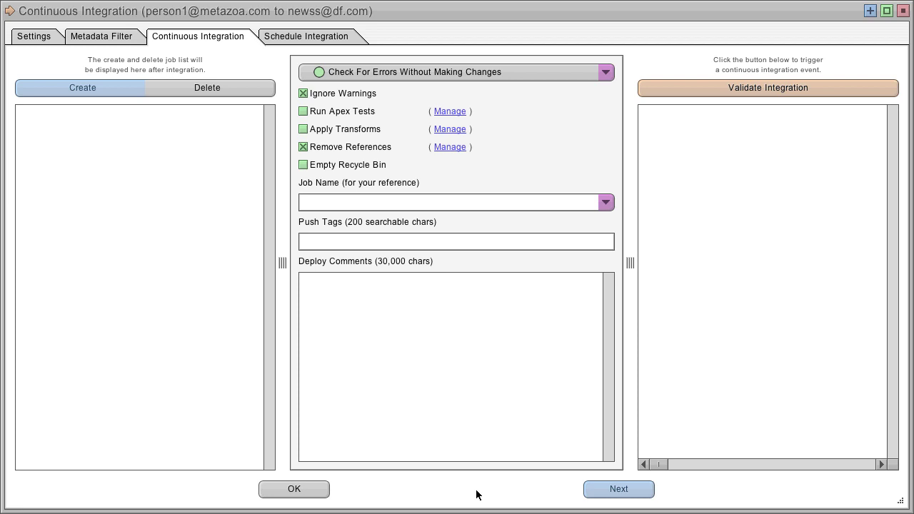
{"action": "left_click", "coordinate": [341, 39]}
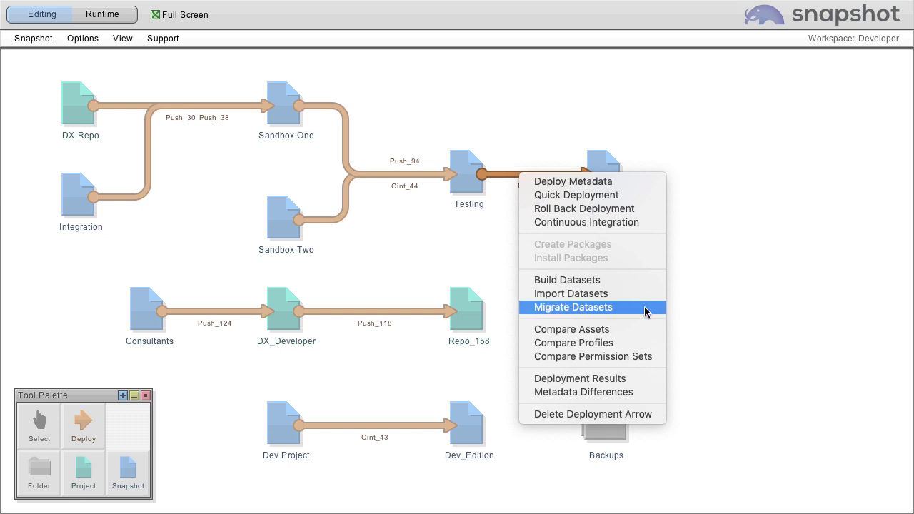
Open Migrate Datasets for the arrow from Testing to Production and highlight Contact's matching fields Name and Email in turn.
{"action": "left_click", "coordinate": [574, 307]}
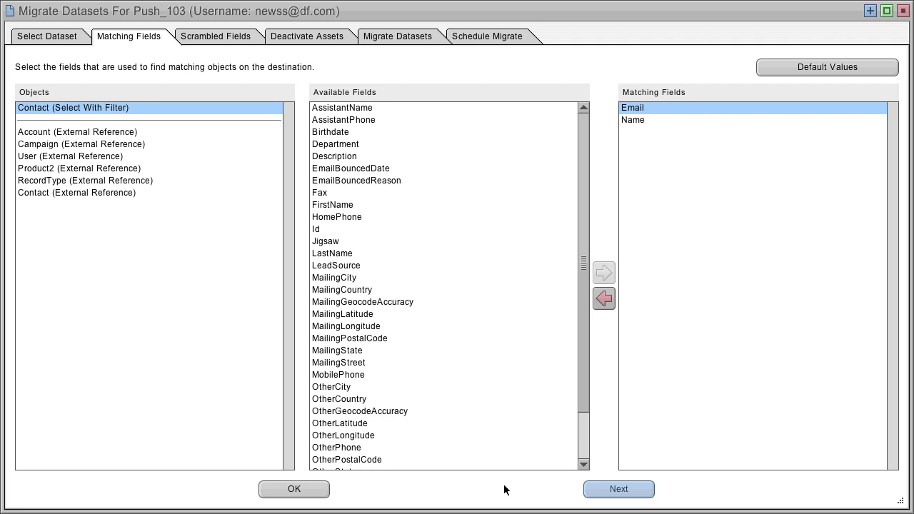
{"action": "left_click", "coordinate": [674, 120]}
{"action": "left_click", "coordinate": [675, 108]}
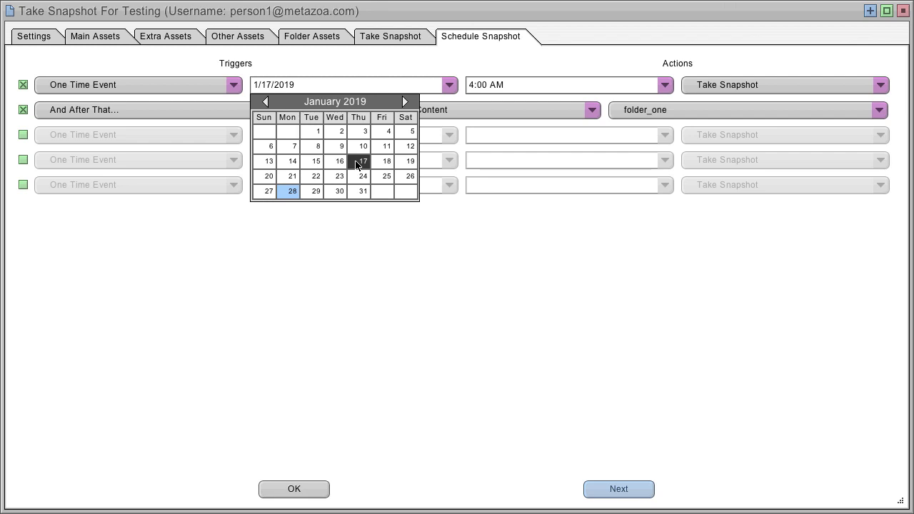
Set the Testing snapshot's one-time event date to 1/17/2019 and switch the workspace to Runtime mode.
{"action": "left_click", "coordinate": [356, 163]}
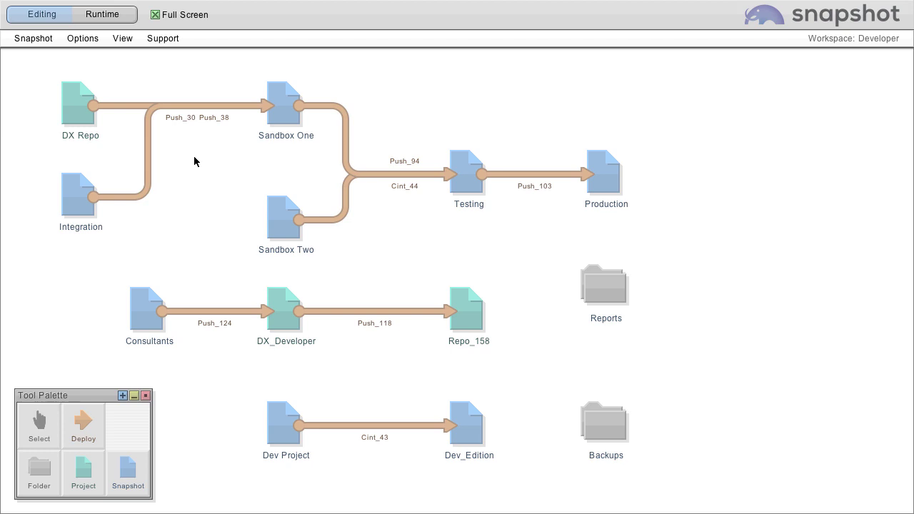
{"action": "left_click", "coordinate": [100, 17]}
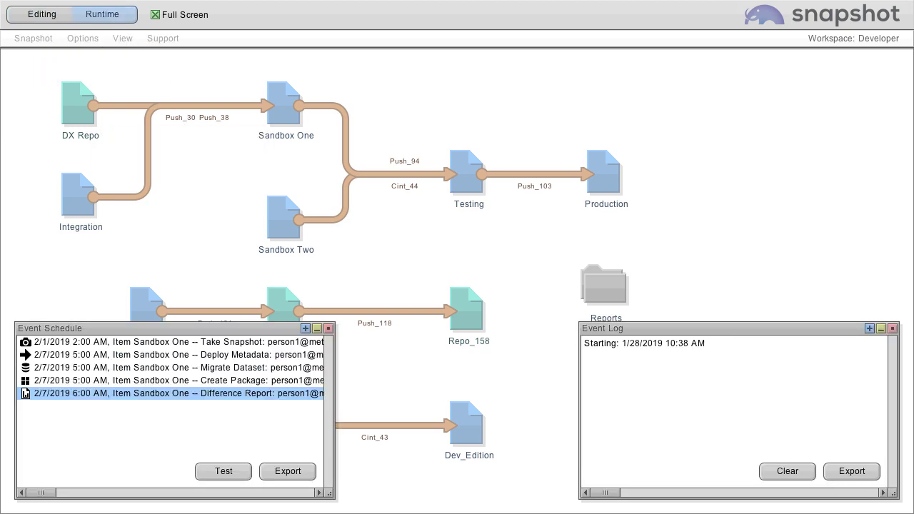